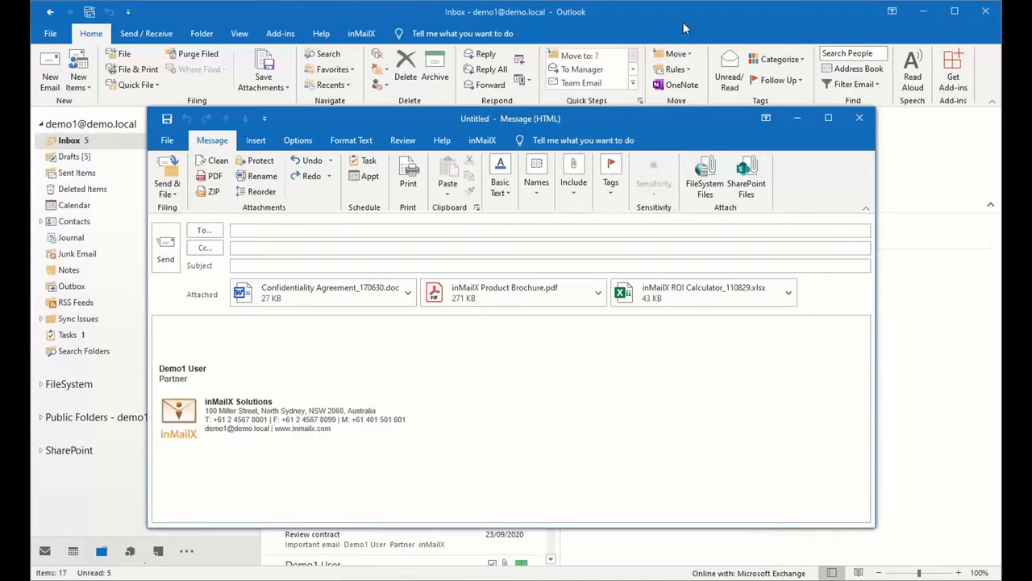
Rename the attached Confidentiality Agreement_170630.doc as Confidentiality Agreement, removing its date suffix
click(262, 177)
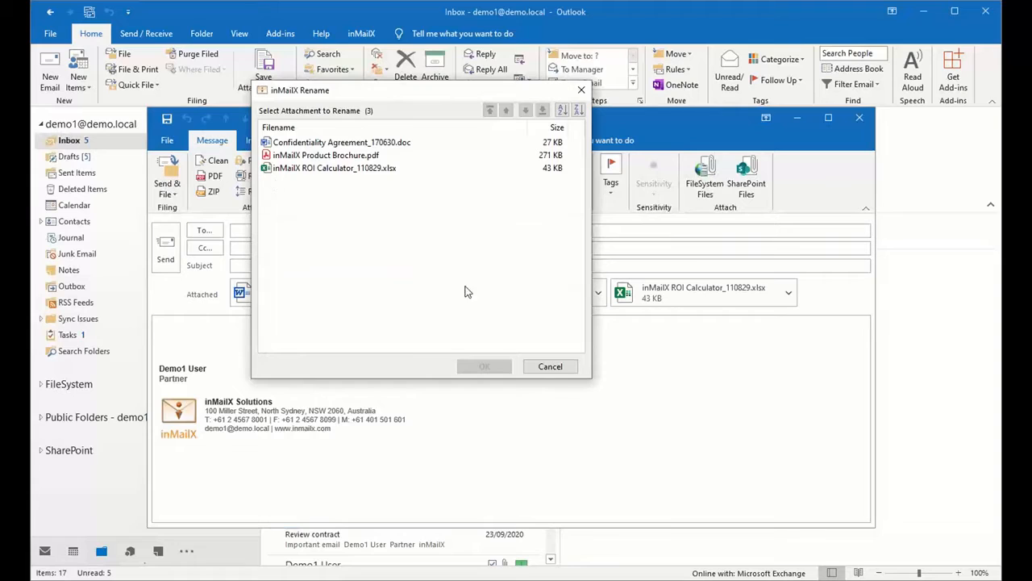
click(373, 143)
click(372, 143)
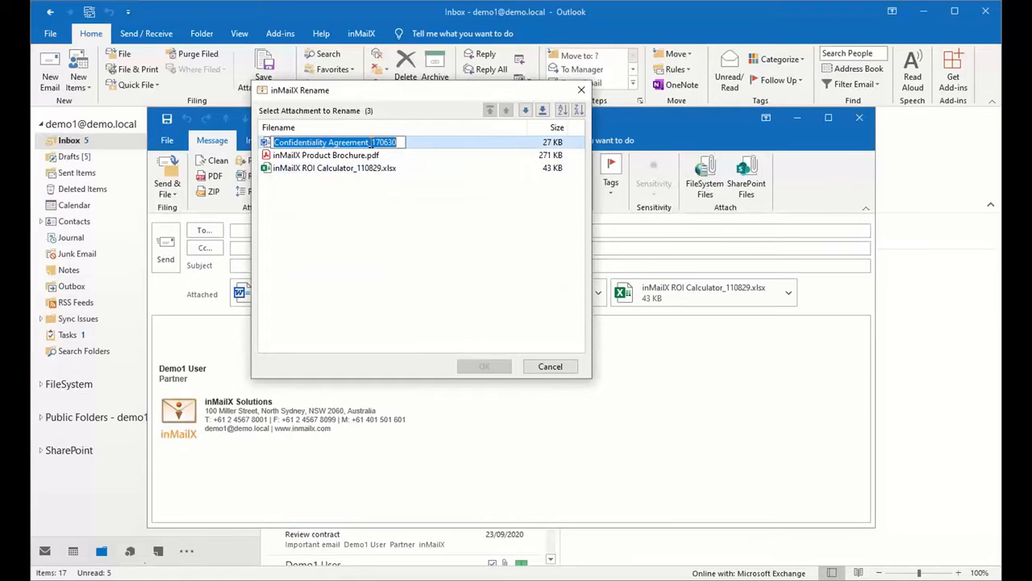
drag(369, 143, 439, 142)
key(Delete)
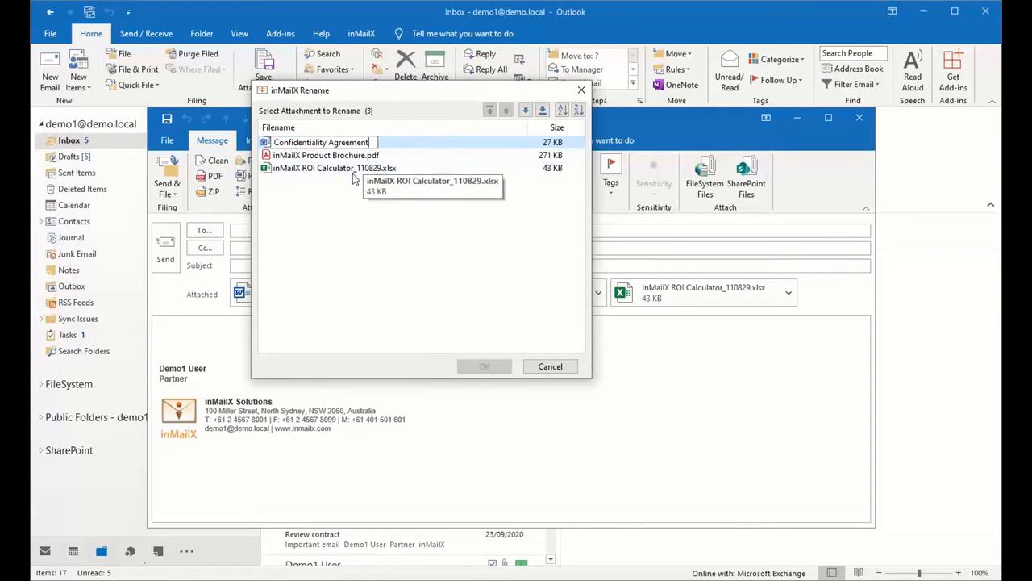
Rename the attached Excel workbook as inMailX ROI Calculator, removing its date suffix
click(355, 169)
click(354, 169)
drag(355, 169, 386, 169)
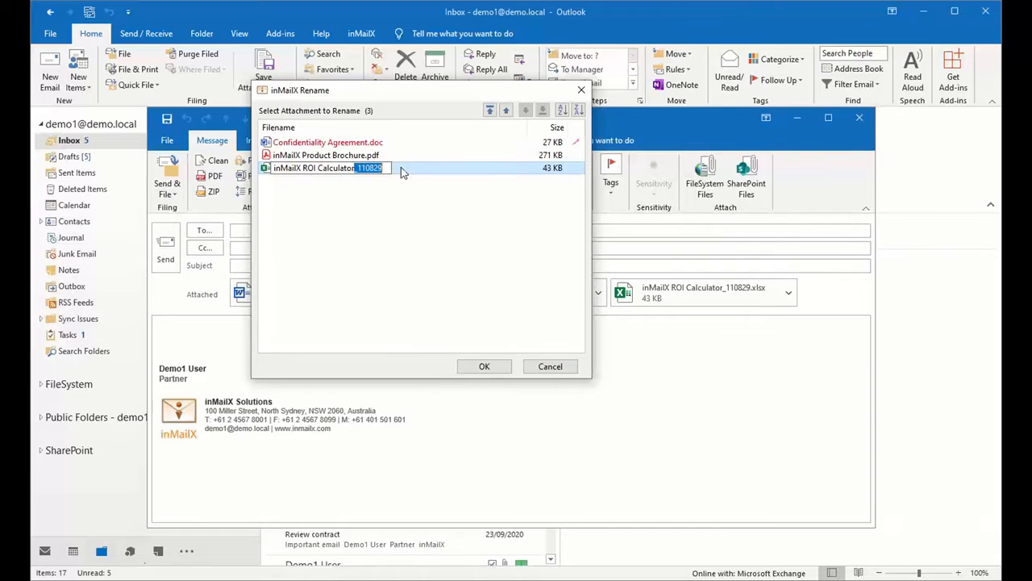
key(Delete)
key(Return)
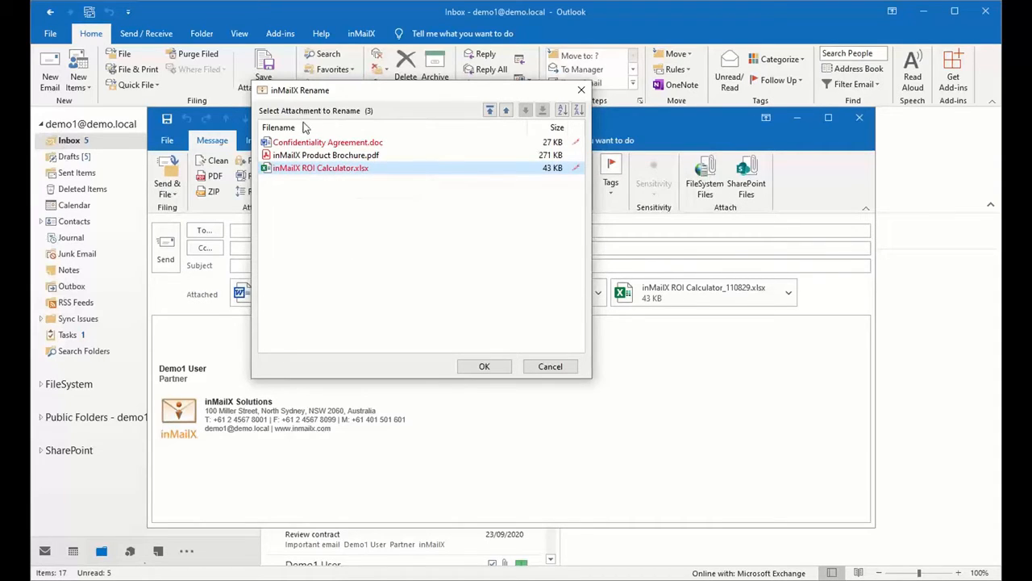
Try inMailX Product Brochure.pdf as the first attachment, return it to second place and apply the attachment changes
click(321, 155)
drag(313, 143, 315, 144)
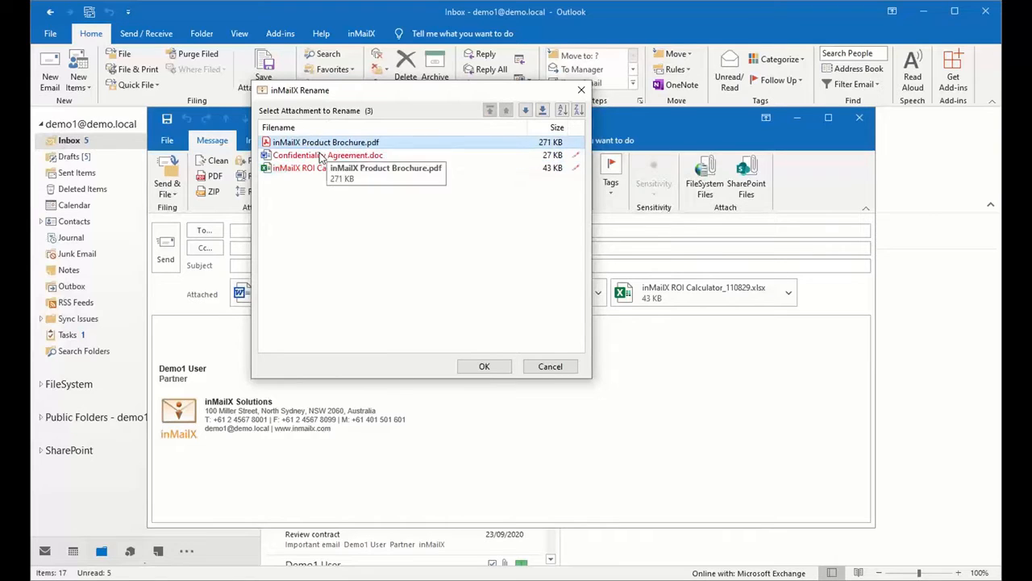
click(525, 112)
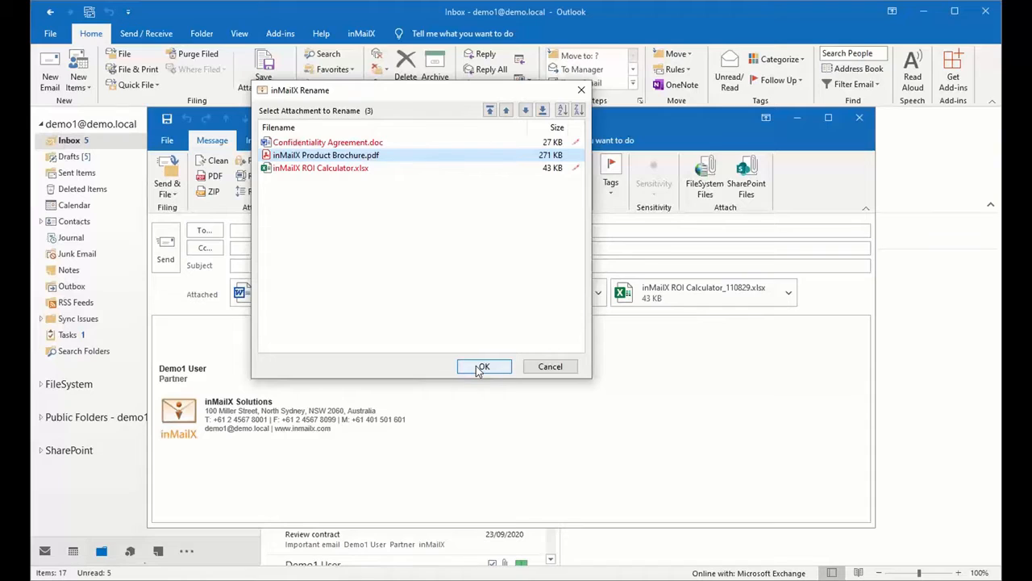
click(481, 366)
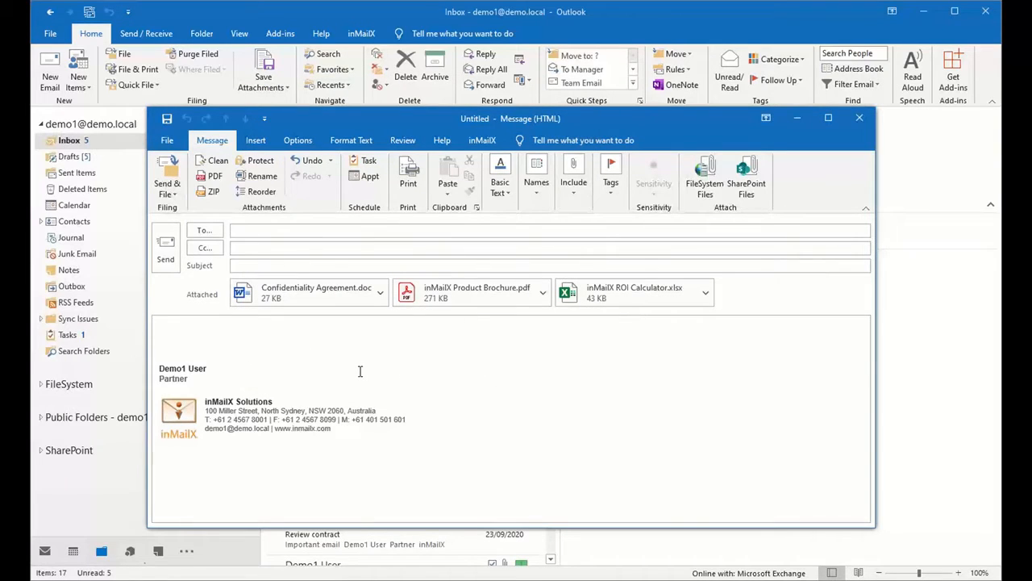
Convert all three message attachments to separate files in standard PDF format
click(215, 177)
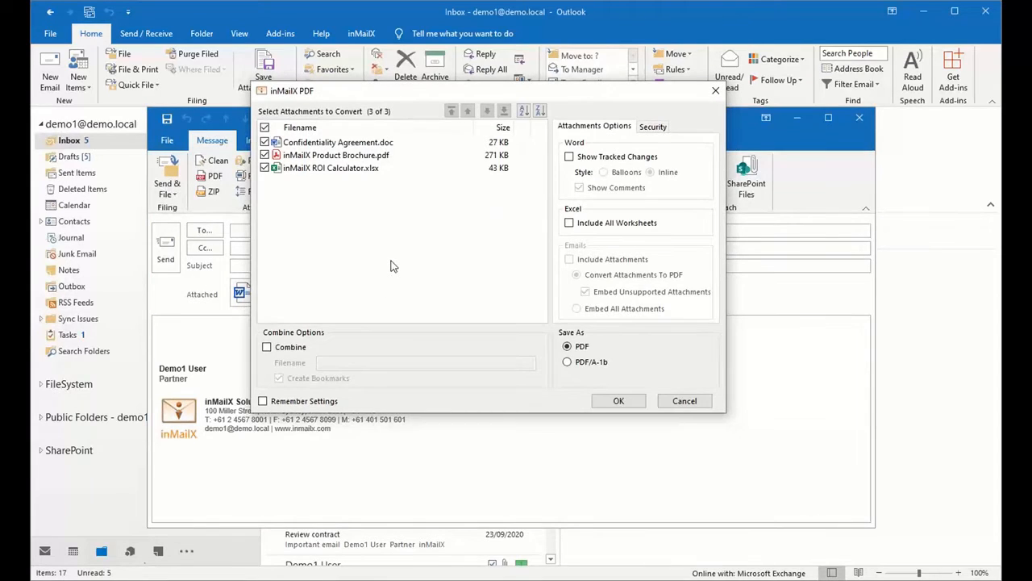
click(265, 127)
click(264, 127)
click(567, 361)
click(568, 347)
click(619, 401)
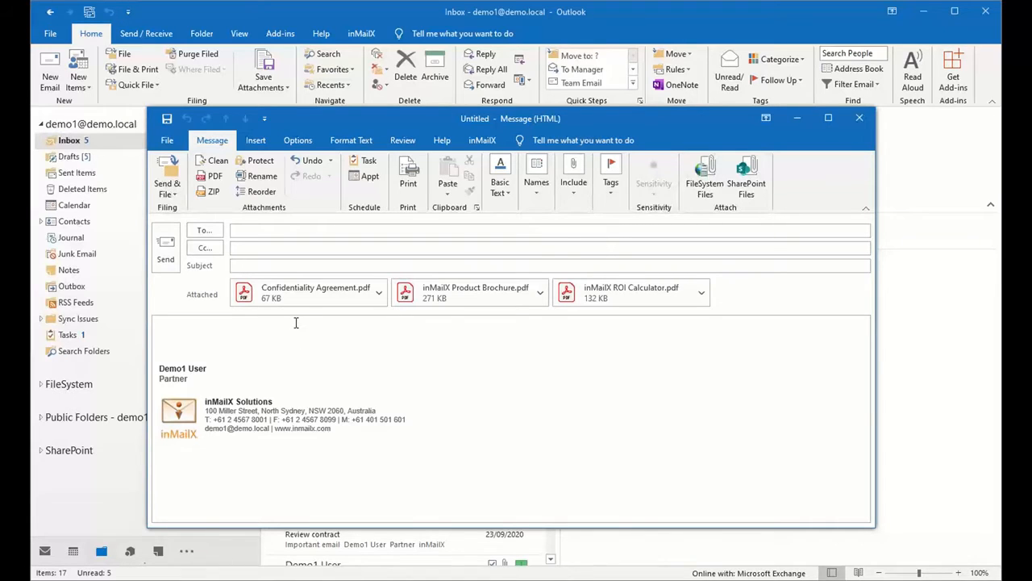
Start another PDF conversion of the attachments and rename inMailX ROI Calculator.pdf as ROI Calculator
click(215, 177)
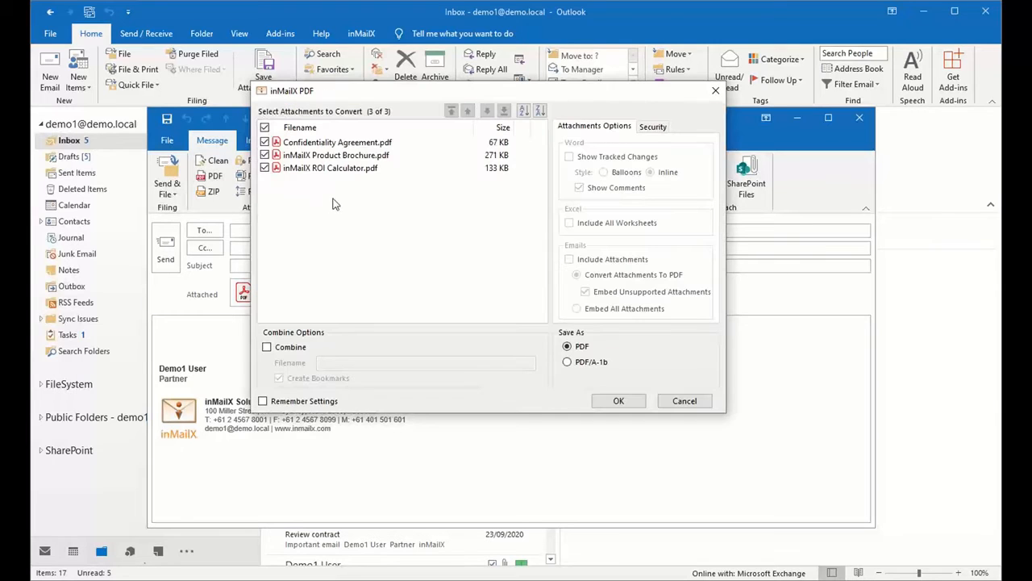
click(312, 170)
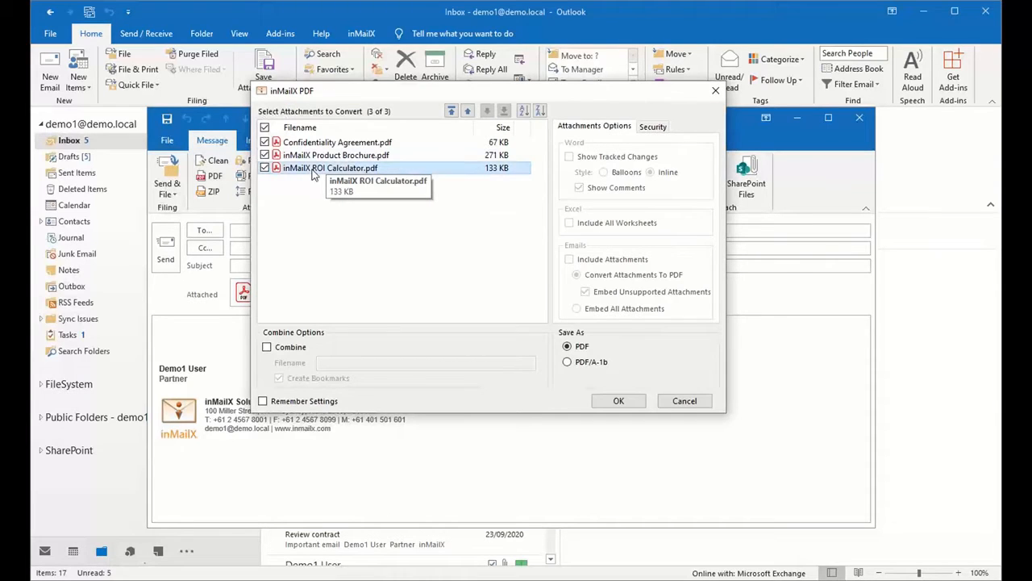
click(312, 171)
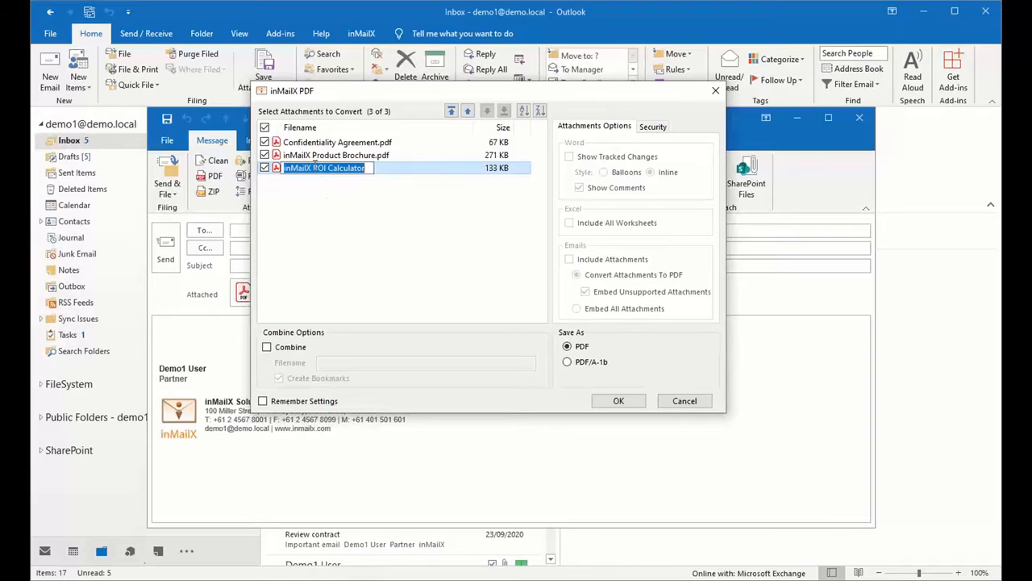
drag(312, 170, 259, 174)
key(BackSpace)
key(Return)
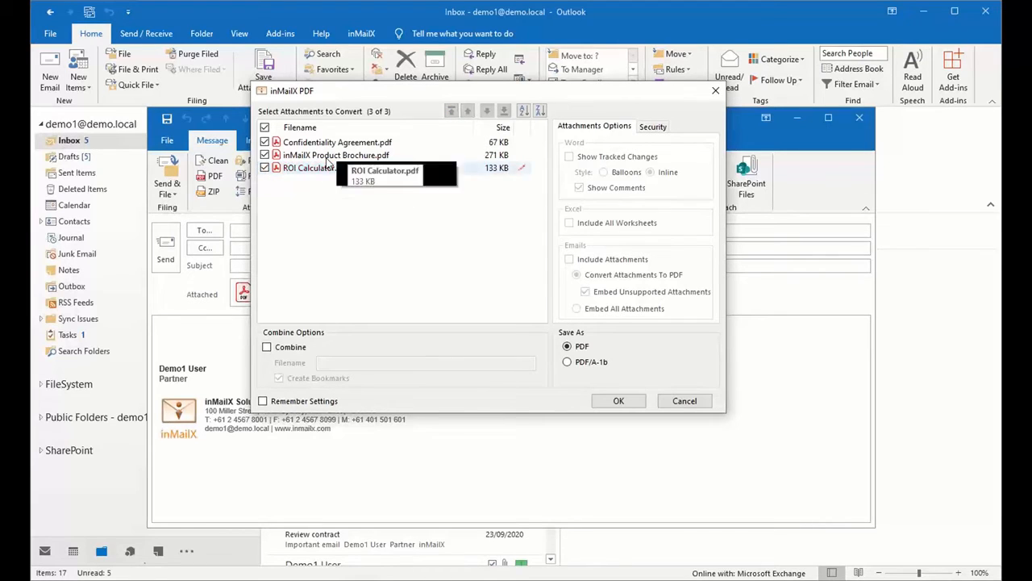
Place the product brochure first and combine the three attachments into one bookmarked PDF named "Final Drafts for Review"
click(331, 155)
drag(331, 142, 332, 141)
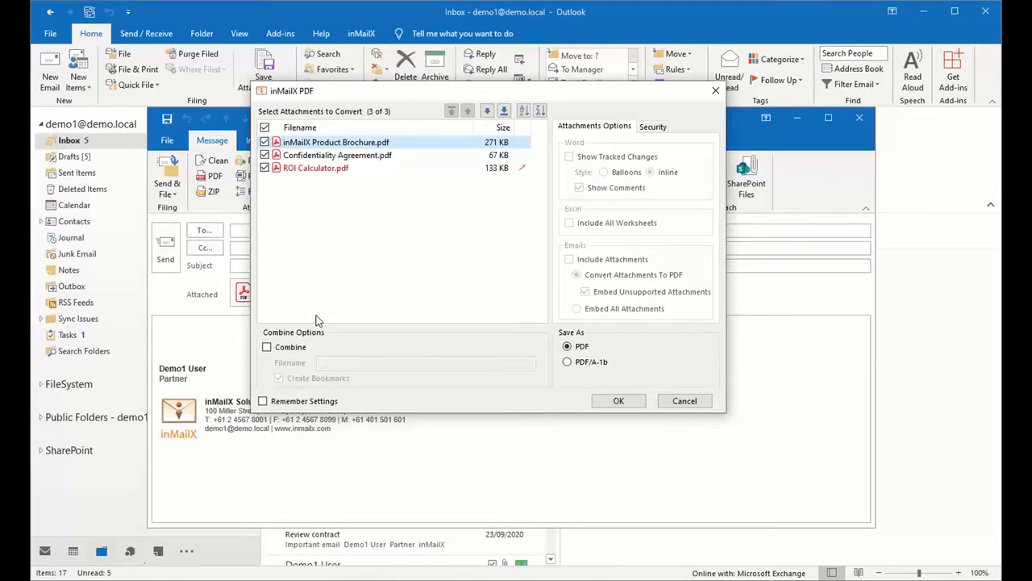
click(267, 347)
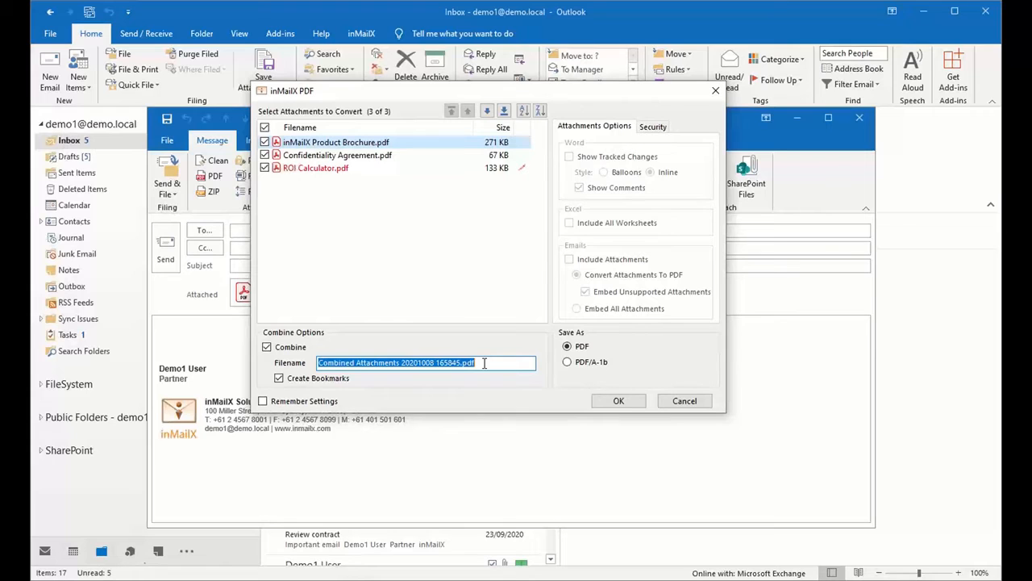
text(Final Drafts for Review)
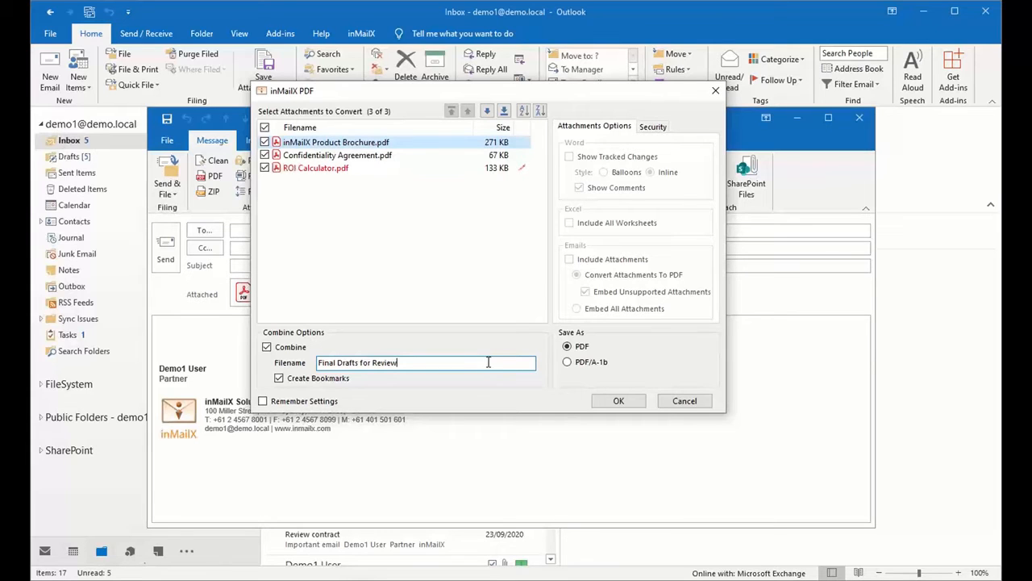
click(619, 401)
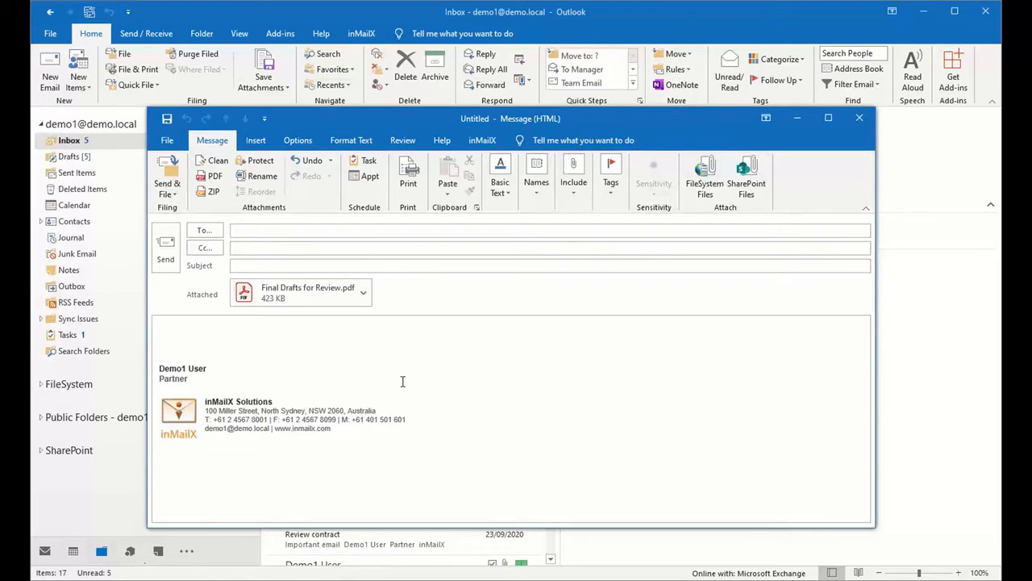
Open the combined PDF attachment, check its Confidentiality Agreement and ROI Calculator bookmarks, and close it
double_click(317, 294)
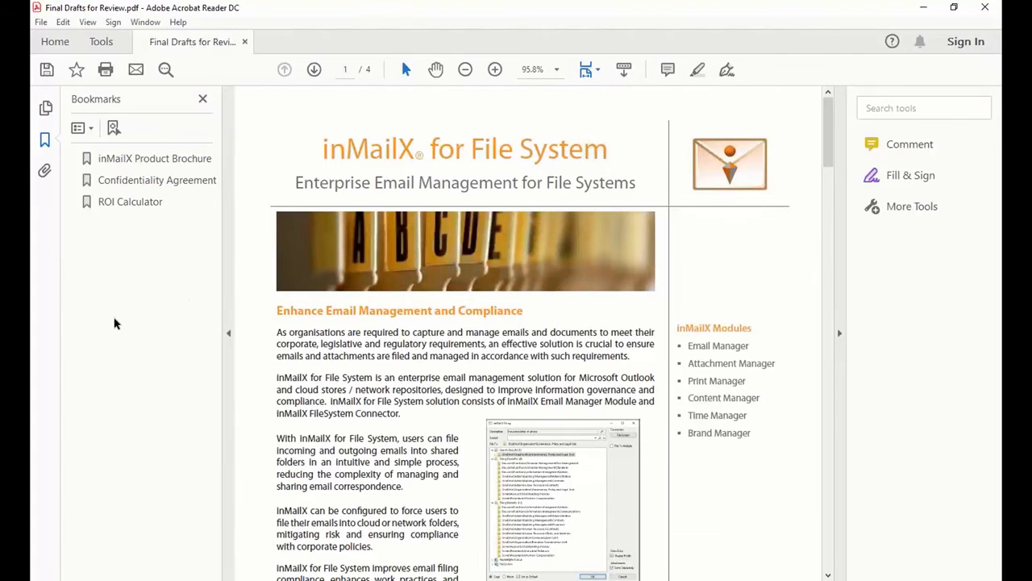
click(131, 181)
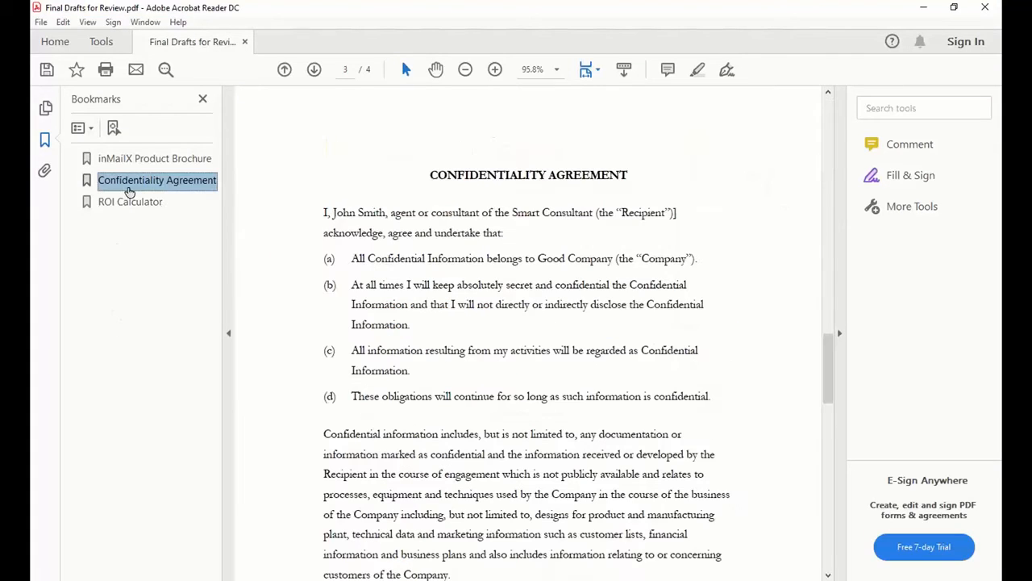
click(129, 203)
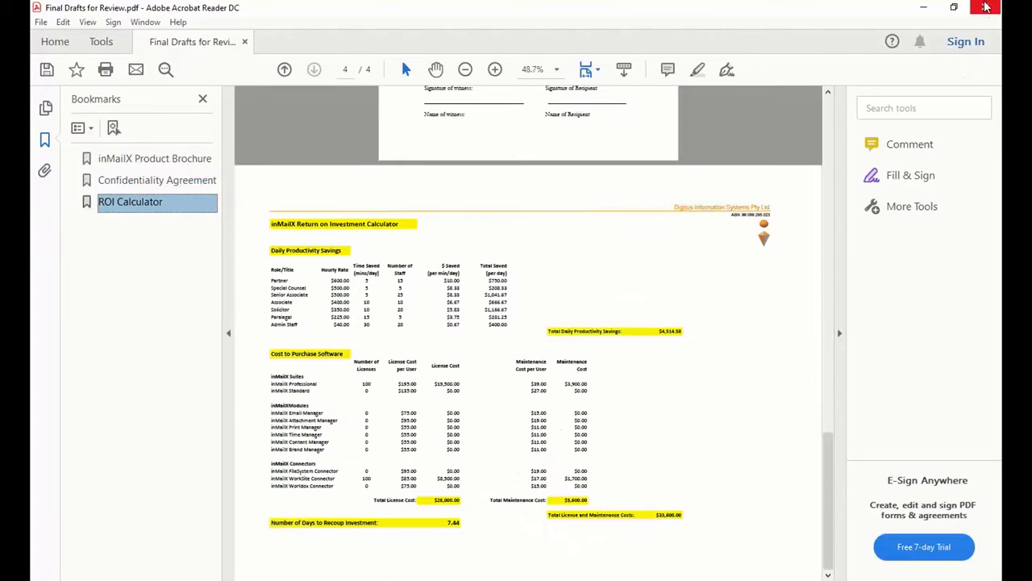
click(987, 7)
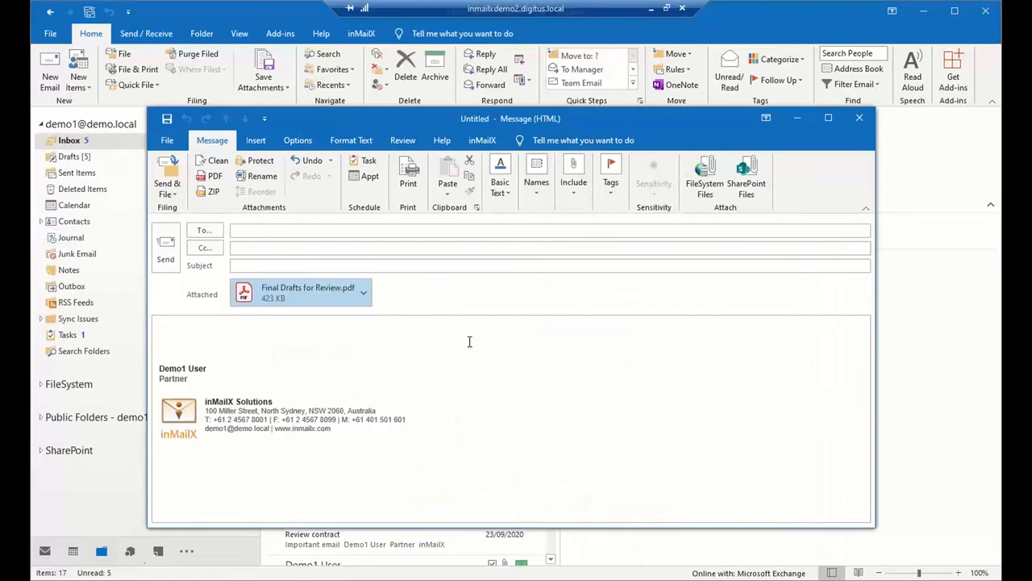
Undo the combining and the PDF conversion of the message attachments
click(313, 162)
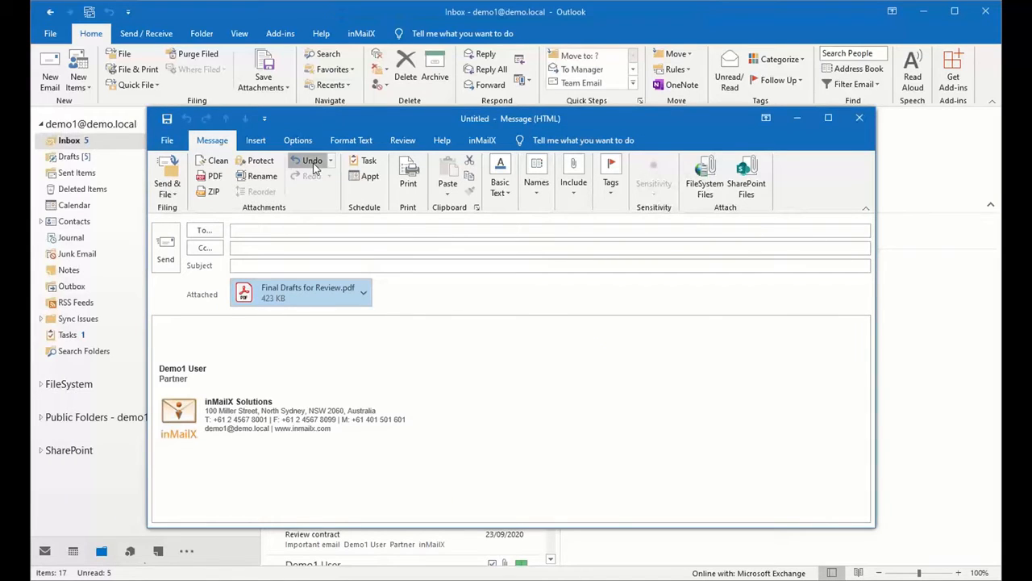
click(313, 162)
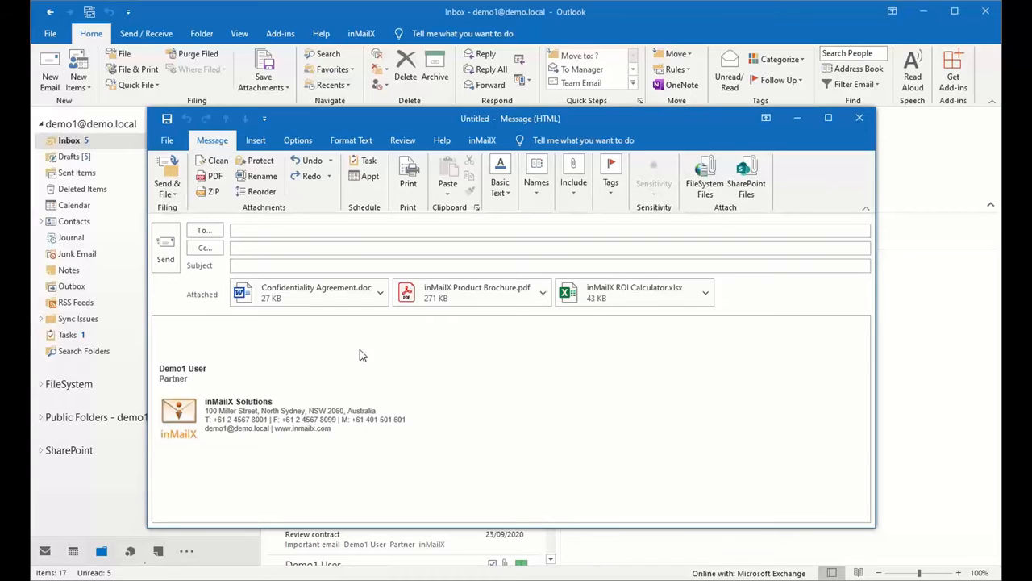
Clean the metadata from all three attachments, excluding Track Changes and Comments from removal in Word files
click(214, 161)
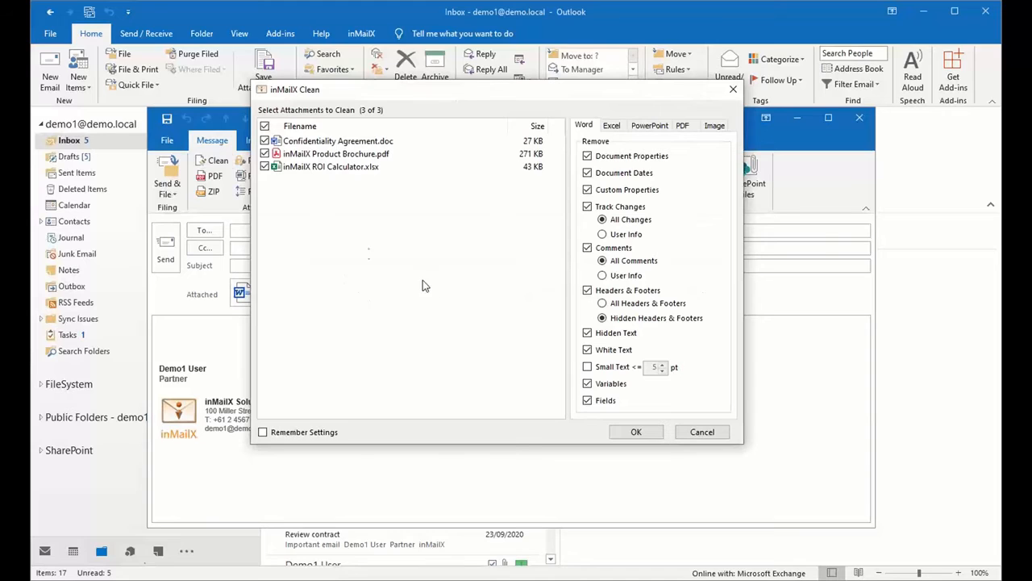
click(264, 127)
click(264, 126)
click(611, 127)
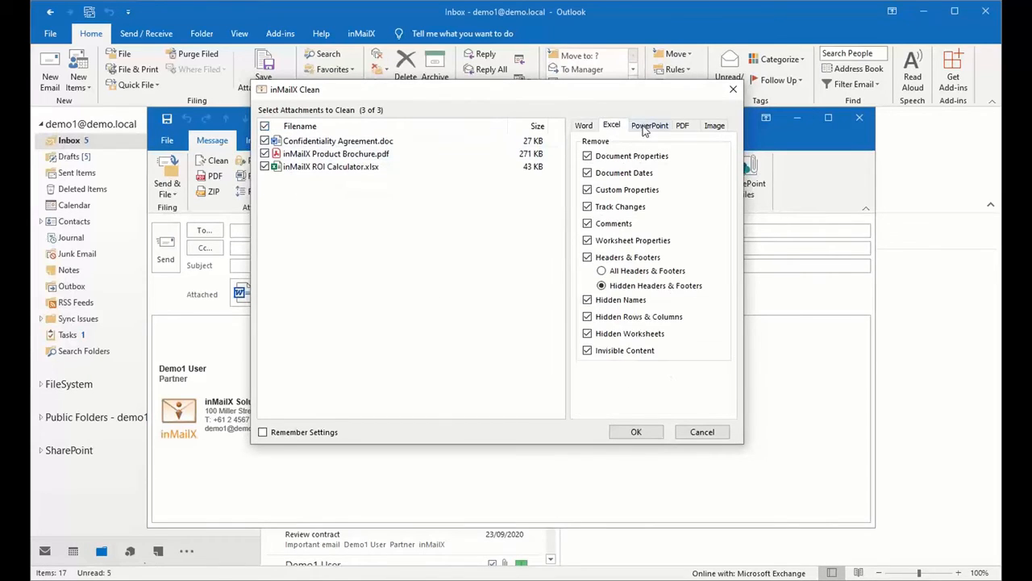
click(641, 128)
click(585, 128)
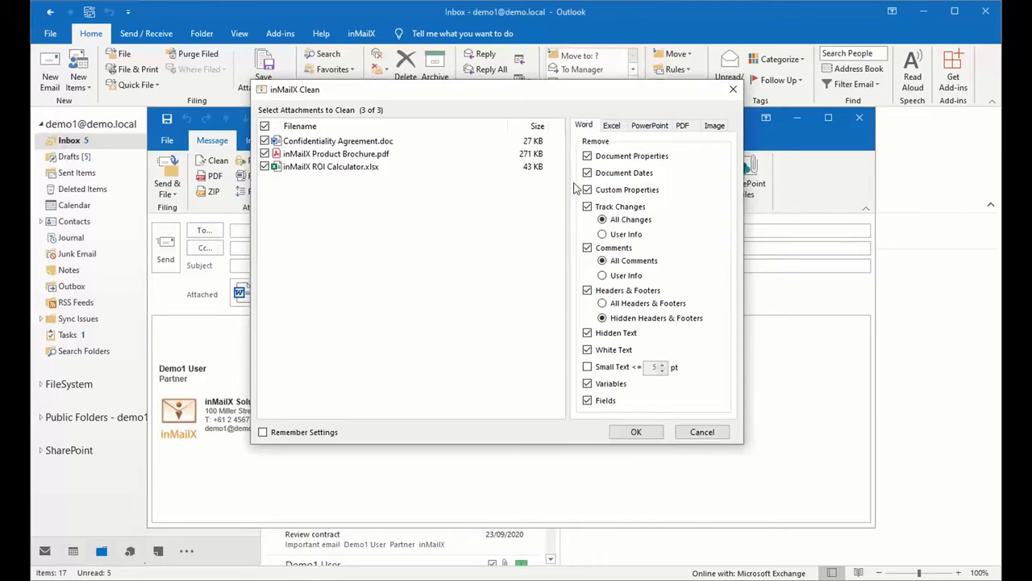
click(587, 206)
click(587, 248)
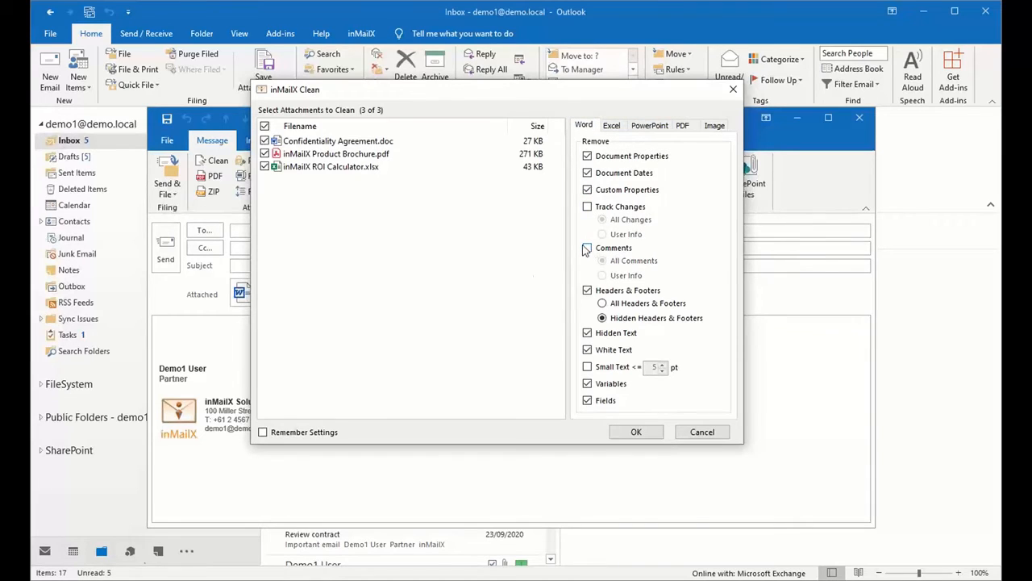
click(636, 432)
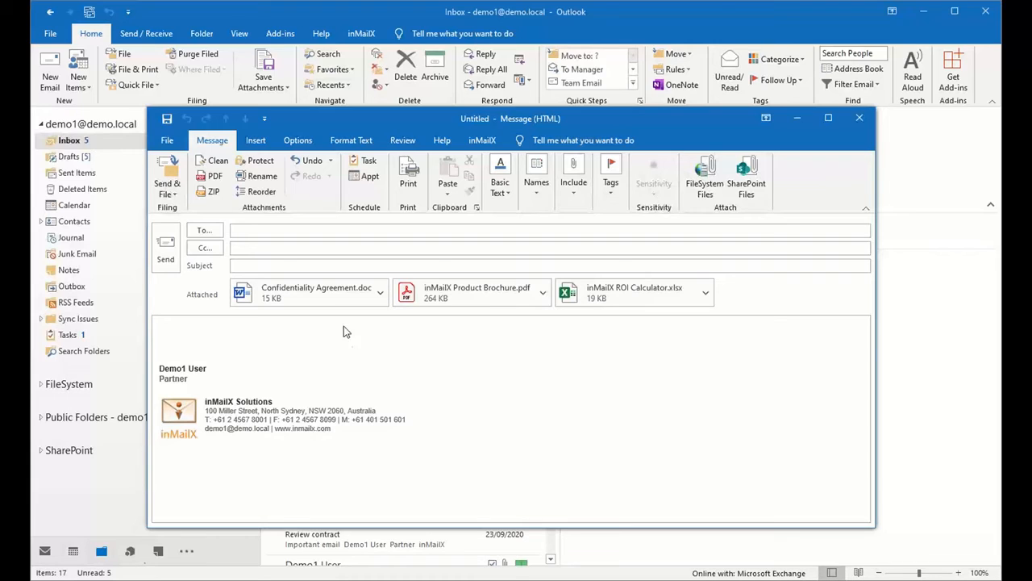
Protect all three attachments with an open password, entering and confirming the password, and undo that protection
click(256, 160)
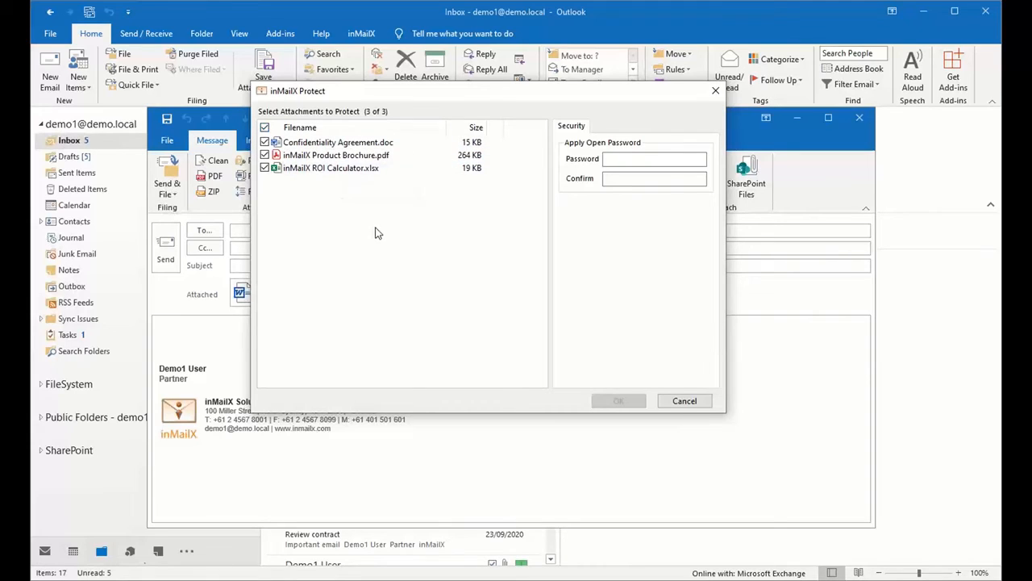
click(614, 157)
text(***)
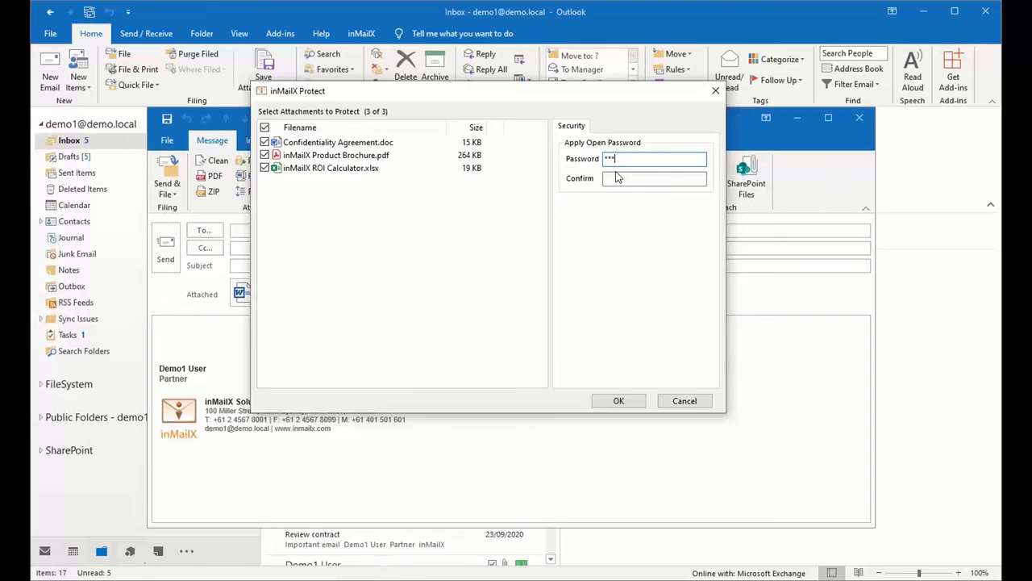
click(617, 177)
text(***)
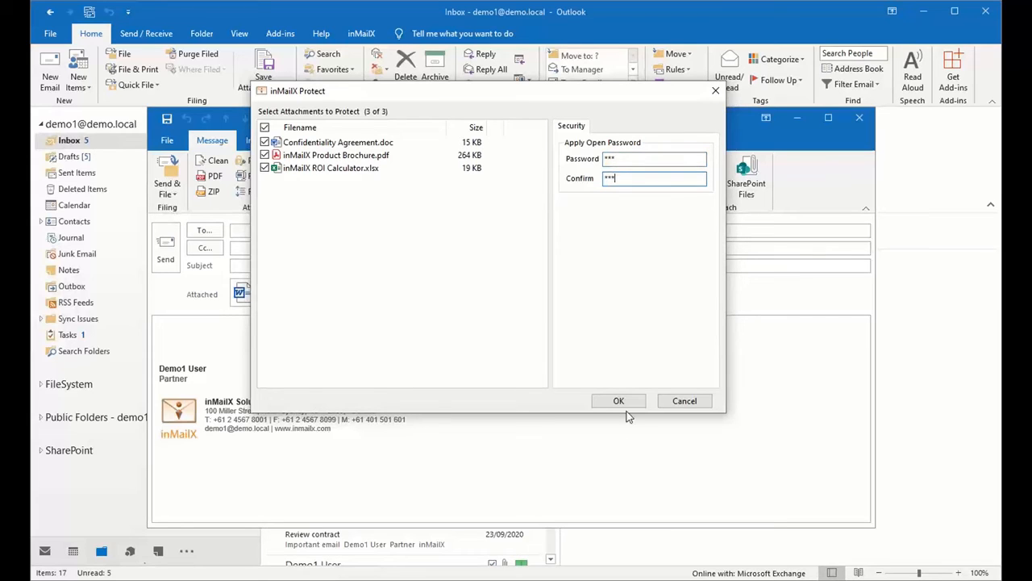
click(618, 400)
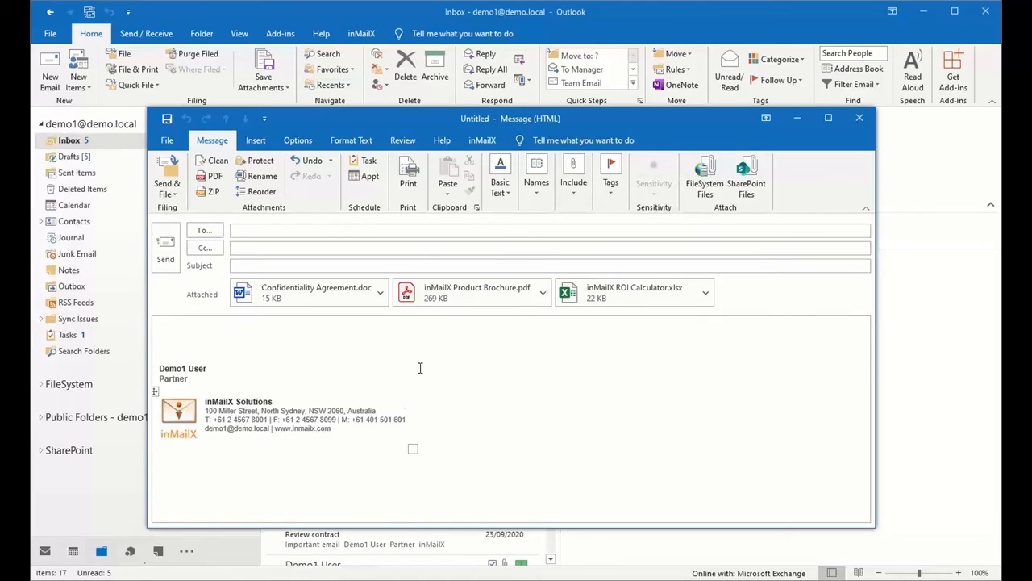
click(307, 161)
Compress all three attachments into one ZIP file named "Final Drafts for Review" without an open password
click(214, 193)
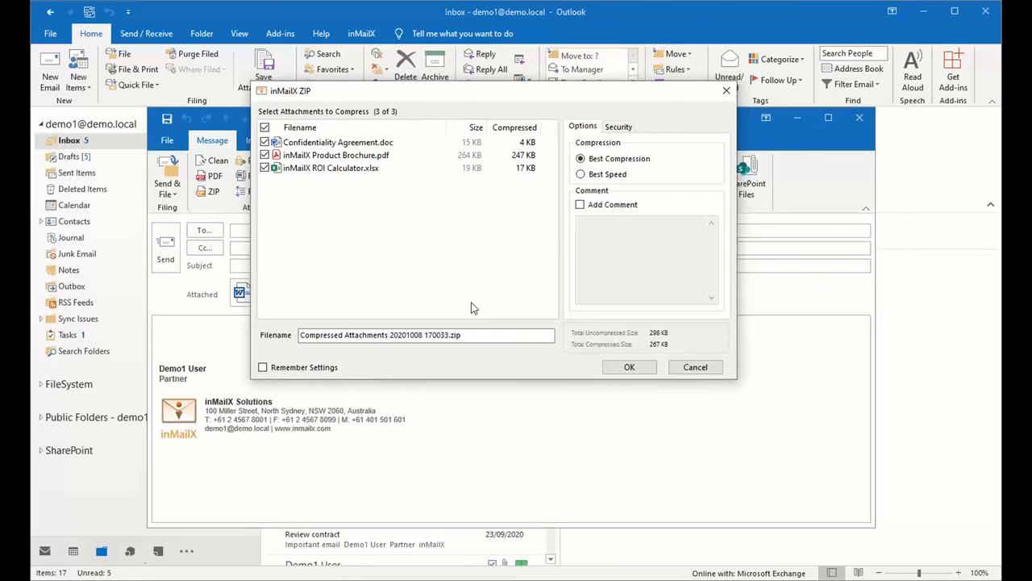
click(618, 127)
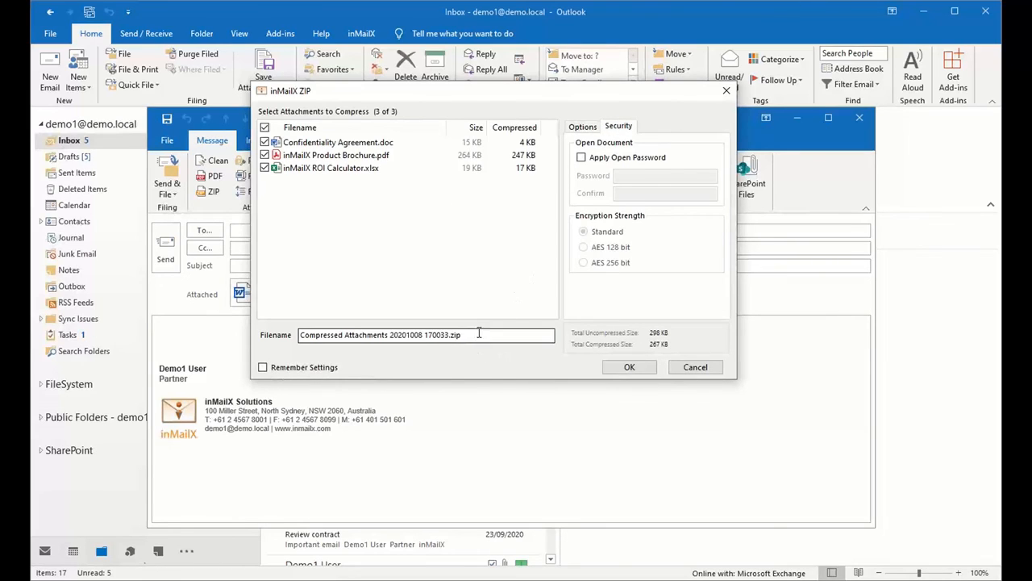
drag(480, 333, 300, 335)
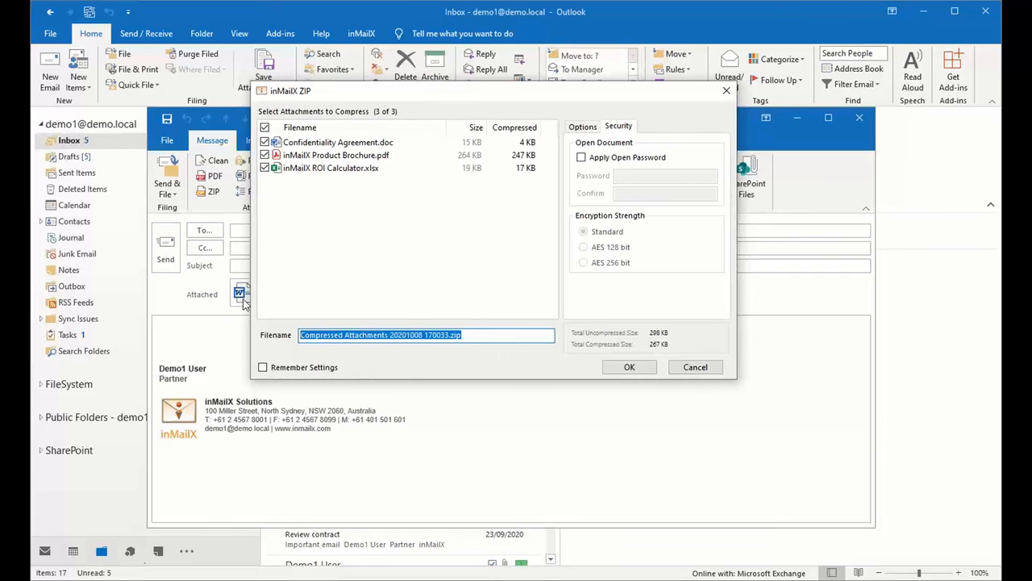
text(Final Drafts for Review)
click(629, 367)
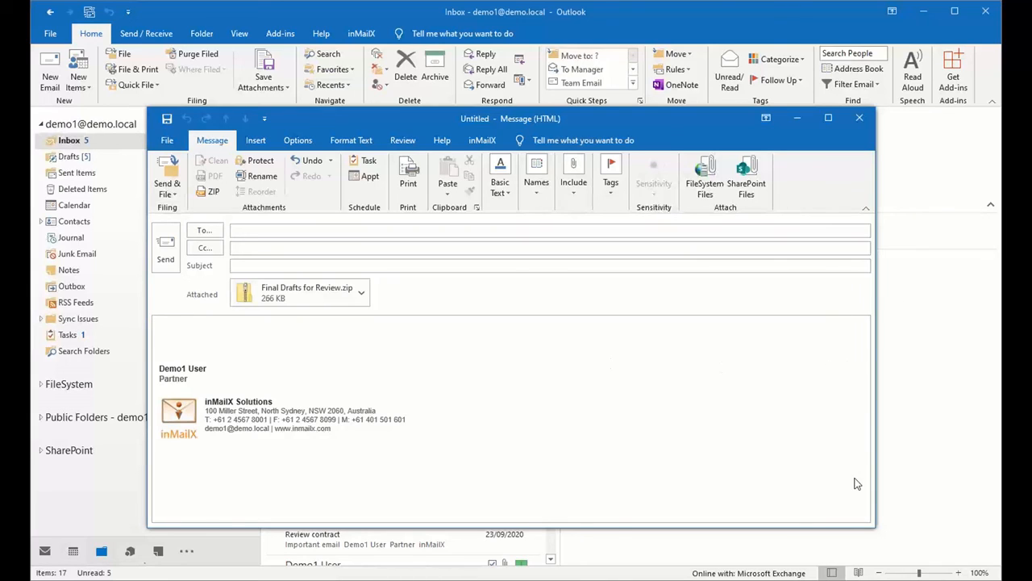
mouse_move(997, 3)
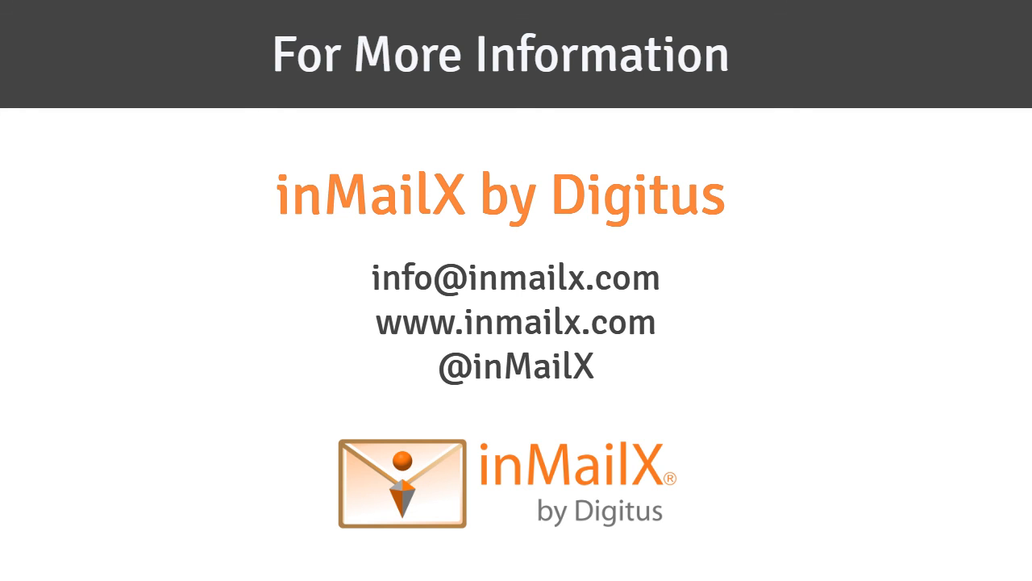